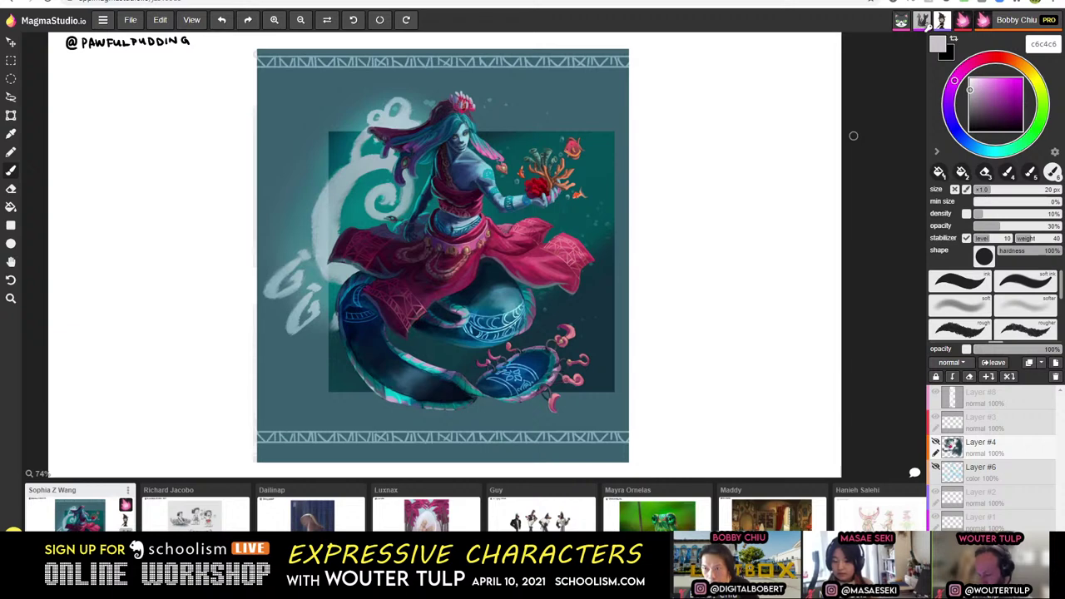
- Toggle the lock on Layer #6 of the sea-woman painting
{"action": "right_click", "coordinate": [991, 452]}
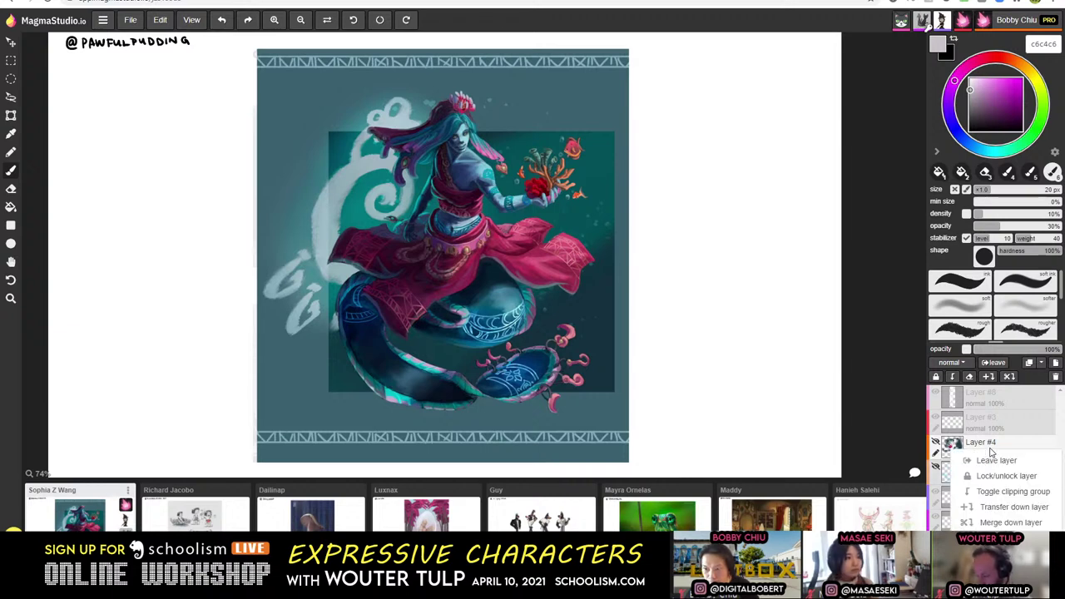
{"action": "left_click", "coordinate": [995, 471]}
{"action": "right_click", "coordinate": [995, 473]}
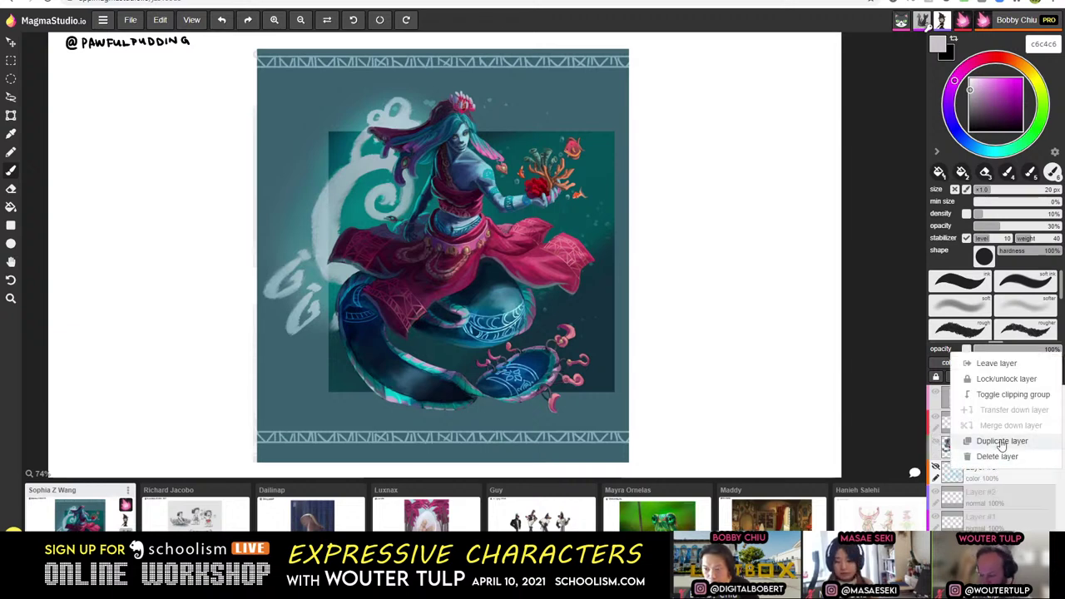
{"action": "left_click", "coordinate": [1008, 378]}
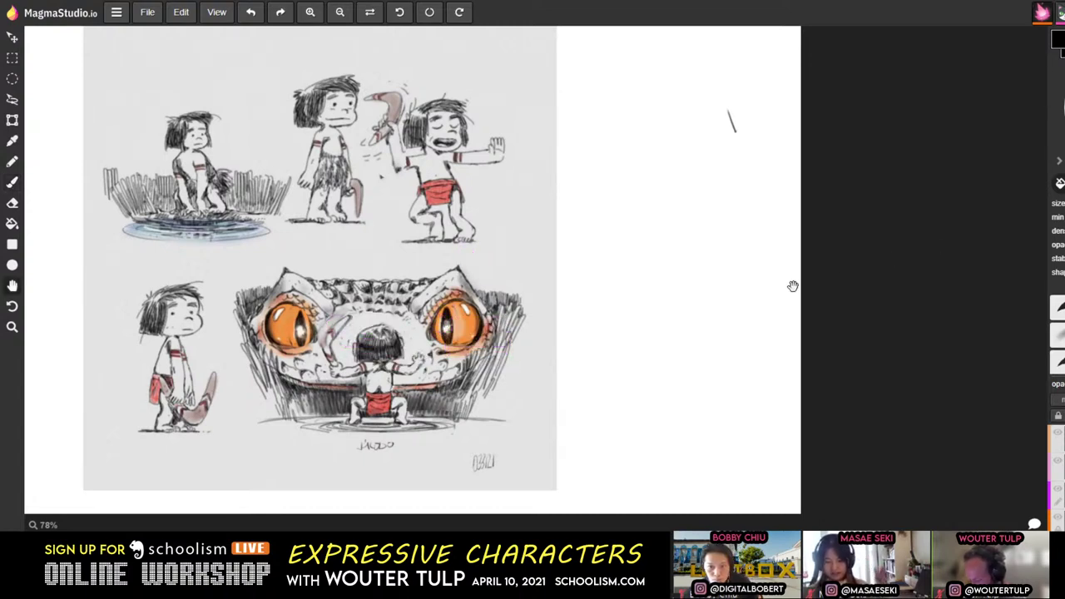
- Bring the whole boy-with-boomerang sketch sheet into view and activate the Brush tool
{"action": "left_click_drag", "start_coordinate": [793, 286], "coordinate": [982, 312]}
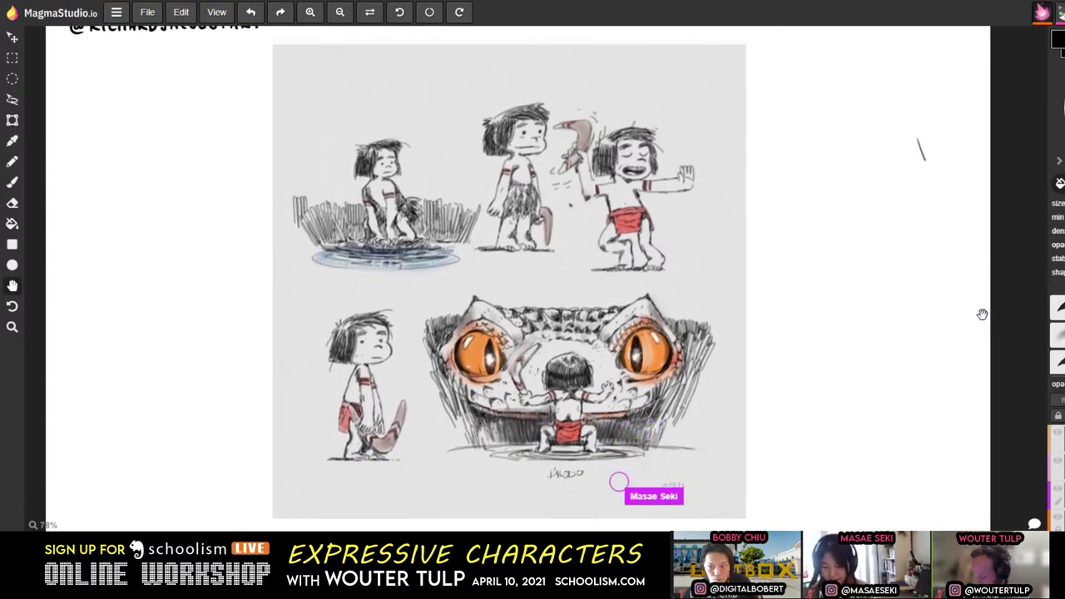
{"action": "key", "text": "b"}
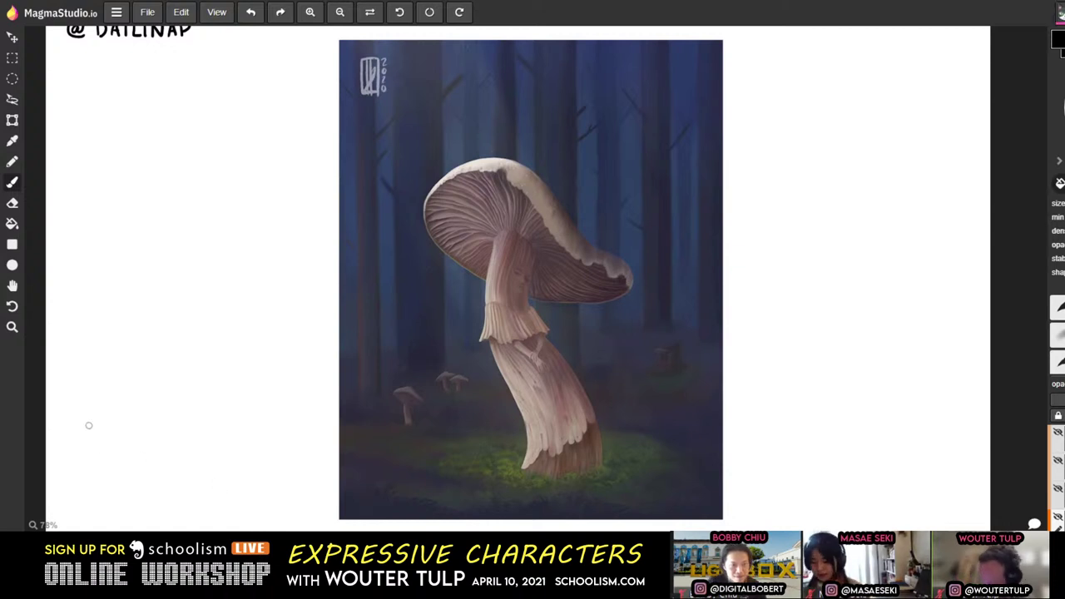
- Show the topmost hidden layer of the mushroom painting and keep the Brush tool active
{"action": "left_click", "coordinate": [152, 405]}
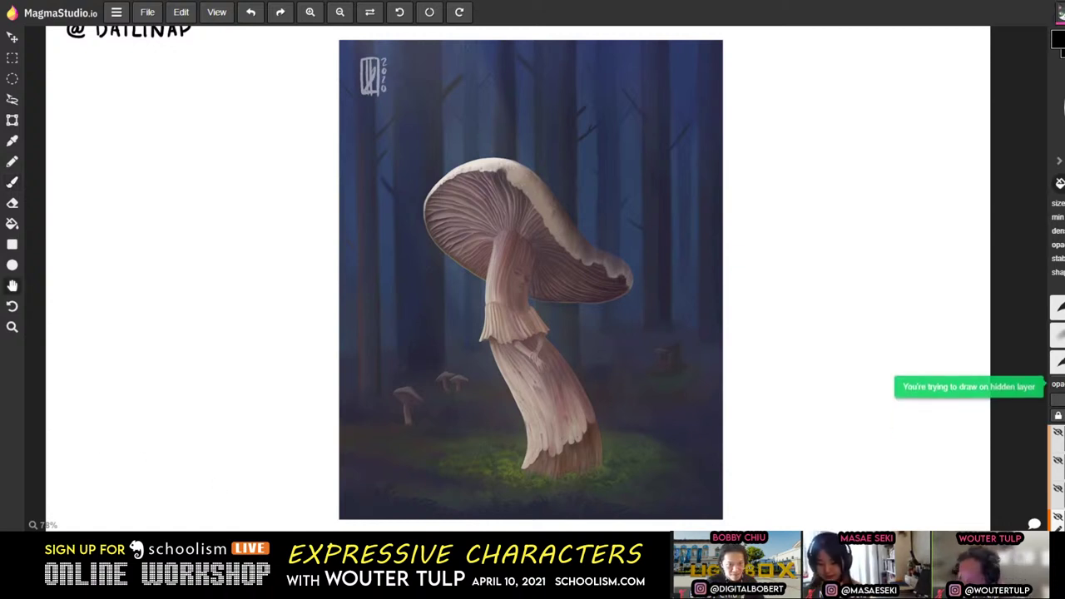
{"action": "key", "text": "b"}
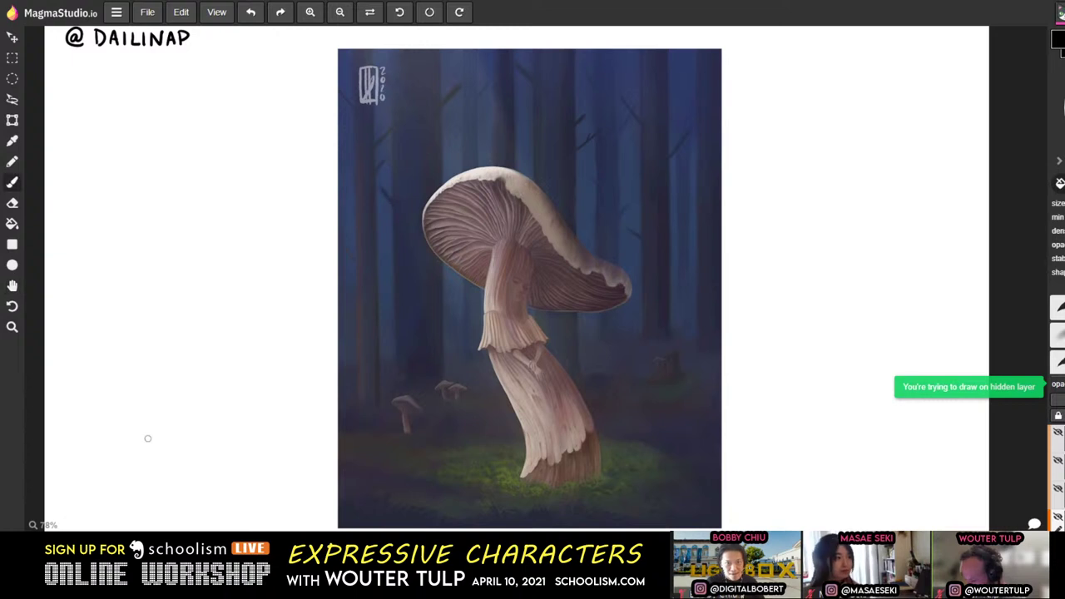
{"action": "left_click", "coordinate": [1058, 433]}
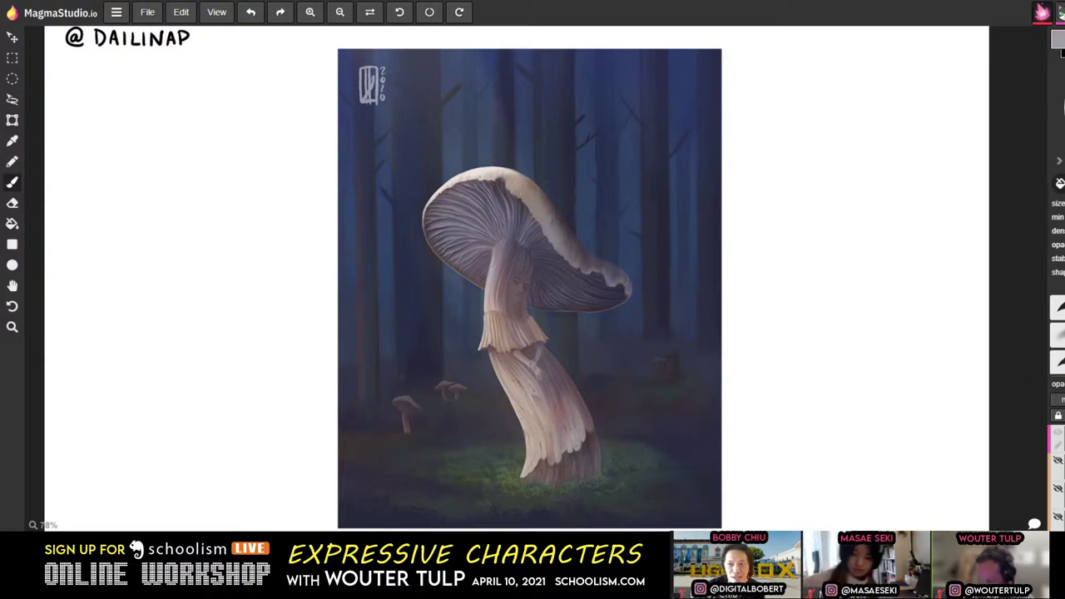
- Try pale vertical brush strokes among the tree trunks beside the mushroom cap, and undo them
{"action": "mouse_move", "coordinate": [643, 160]}
{"action": "left_mouse_down"}
{"action": "mouse_move", "coordinate": [639, 258]}
{"action": "mouse_move", "coordinate": [625, 233]}
{"action": "left_mouse_up"}
{"action": "left_click_drag", "start_coordinate": [625, 133], "coordinate": [641, 219]}
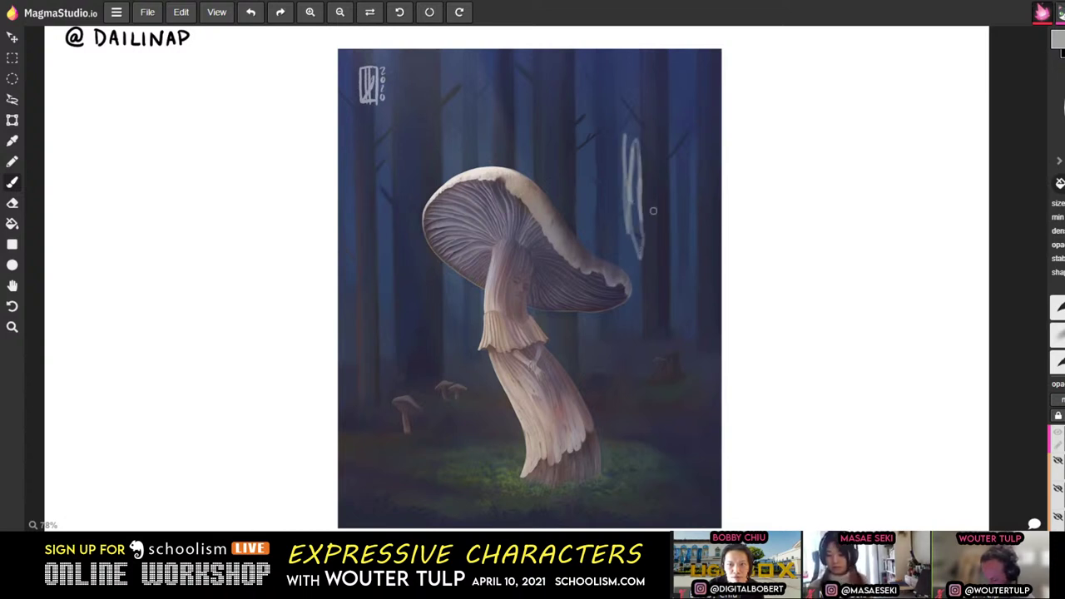
{"action": "mouse_move", "coordinate": [675, 153]}
{"action": "left_mouse_down"}
{"action": "mouse_move", "coordinate": [684, 216]}
{"action": "mouse_move", "coordinate": [685, 143]}
{"action": "mouse_move", "coordinate": [693, 154]}
{"action": "mouse_move", "coordinate": [690, 226]}
{"action": "mouse_move", "coordinate": [681, 160]}
{"action": "mouse_move", "coordinate": [677, 220]}
{"action": "mouse_move", "coordinate": [677, 184]}
{"action": "mouse_move", "coordinate": [678, 263]}
{"action": "left_mouse_up"}
{"action": "key", "text": "ctrl+z"}
{"action": "key", "text": "ctrl+z"}
{"action": "key", "text": "ctrl+z"}
{"action": "key", "text": "ctrl+z"}
{"action": "key", "text": "ctrl+z"}
{"action": "key", "text": "ctrl+z"}
{"action": "key", "text": "ctrl+z"}
{"action": "key", "text": "ctrl+z"}
{"action": "key", "text": "ctrl+z"}
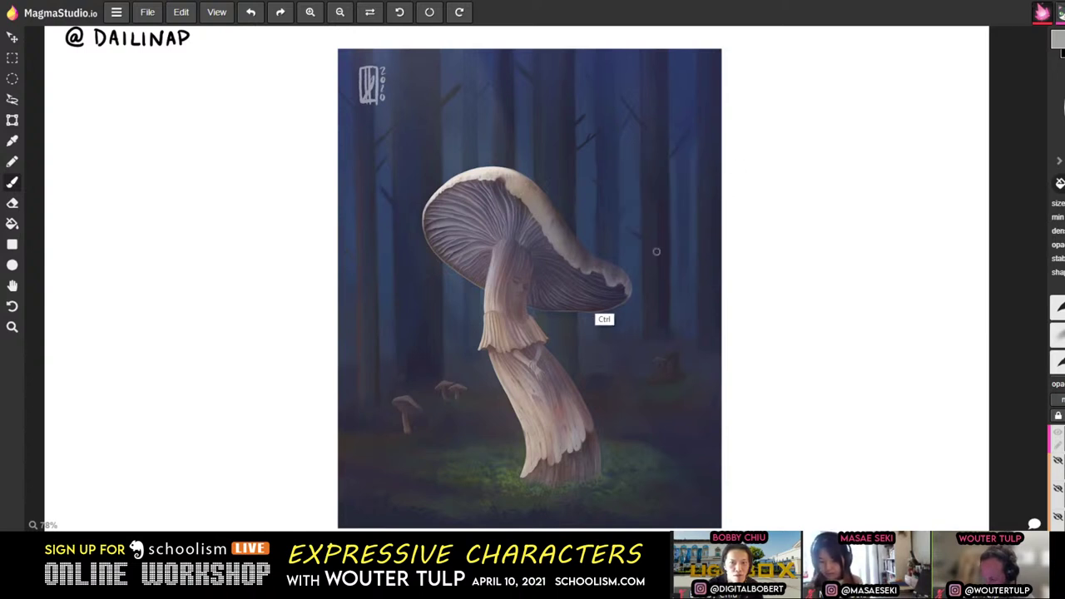
- Try pale brush strokes around the underside of the mushroom cap and down the stem, and undo them
{"action": "mouse_move", "coordinate": [527, 236]}
{"action": "left_mouse_down"}
{"action": "mouse_move", "coordinate": [564, 263]}
{"action": "mouse_move", "coordinate": [613, 281]}
{"action": "mouse_move", "coordinate": [613, 307]}
{"action": "mouse_move", "coordinate": [536, 303]}
{"action": "mouse_move", "coordinate": [524, 280]}
{"action": "left_mouse_up"}
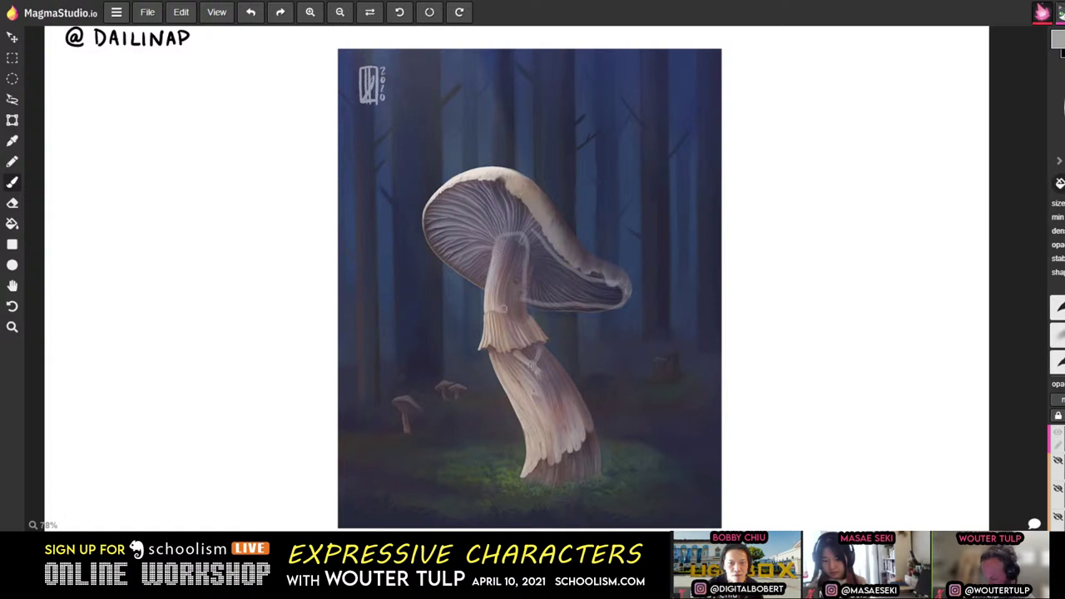
{"action": "mouse_move", "coordinate": [503, 309]}
{"action": "left_mouse_down"}
{"action": "mouse_move", "coordinate": [586, 471]}
{"action": "mouse_move", "coordinate": [536, 309]}
{"action": "left_mouse_up"}
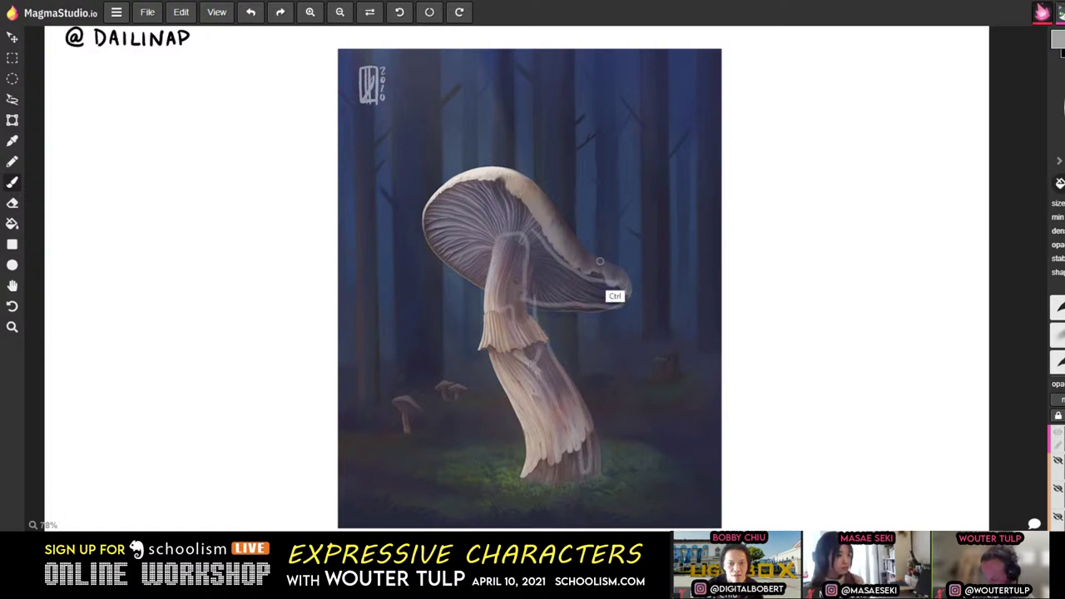
{"action": "key", "text": "ctrl+z"}
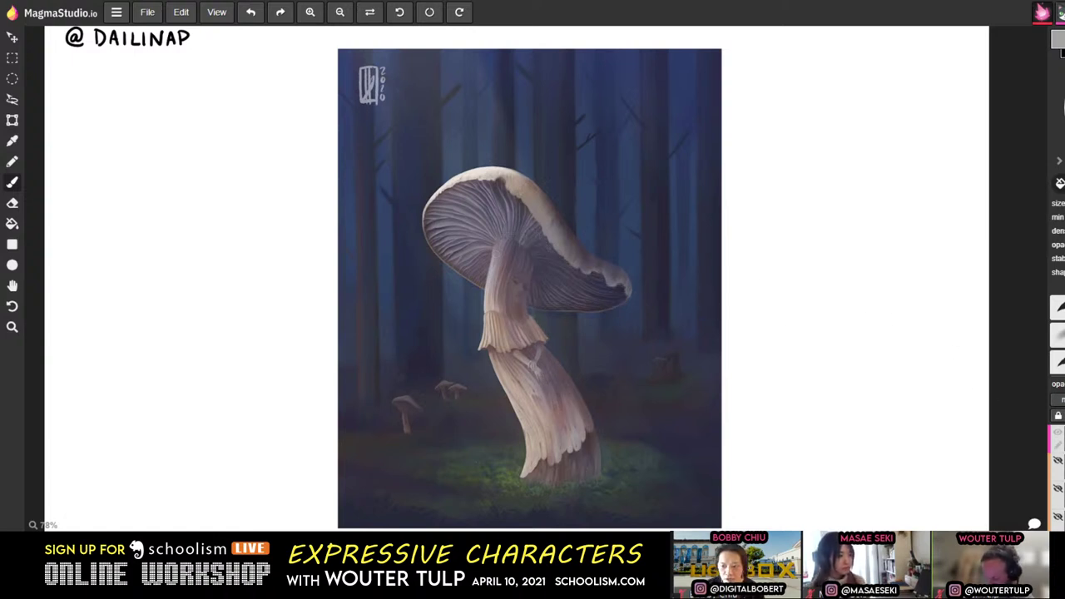
- Compare the mushroom painting with and without the hidden paint-over layers by toggling their visibility one at a time
{"action": "left_click", "coordinate": [1059, 518]}
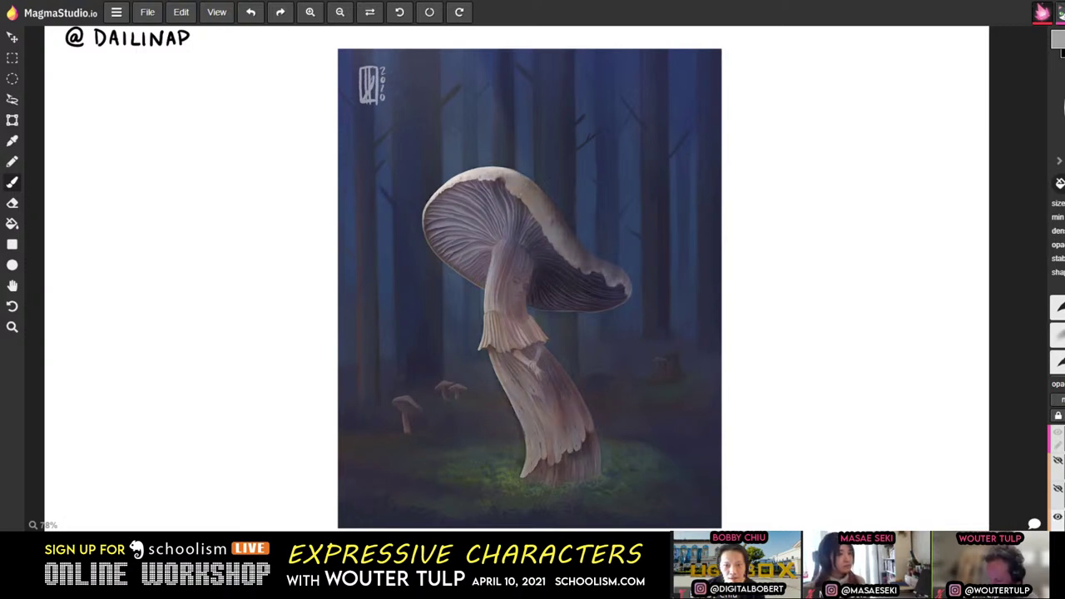
{"action": "left_click", "coordinate": [1059, 518]}
{"action": "left_click", "coordinate": [1059, 518]}
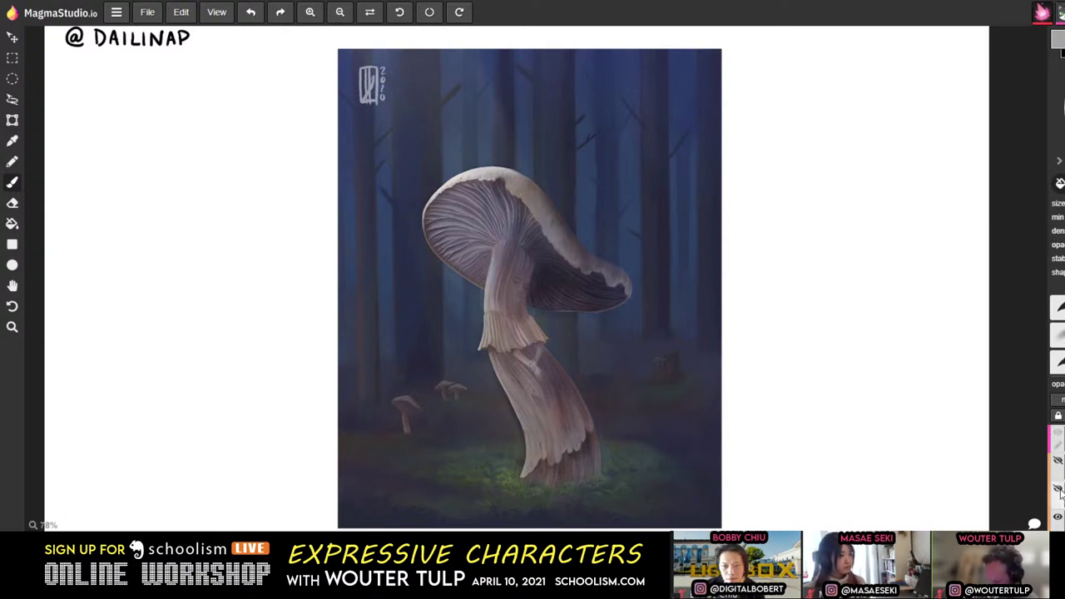
{"action": "left_click", "coordinate": [1059, 491]}
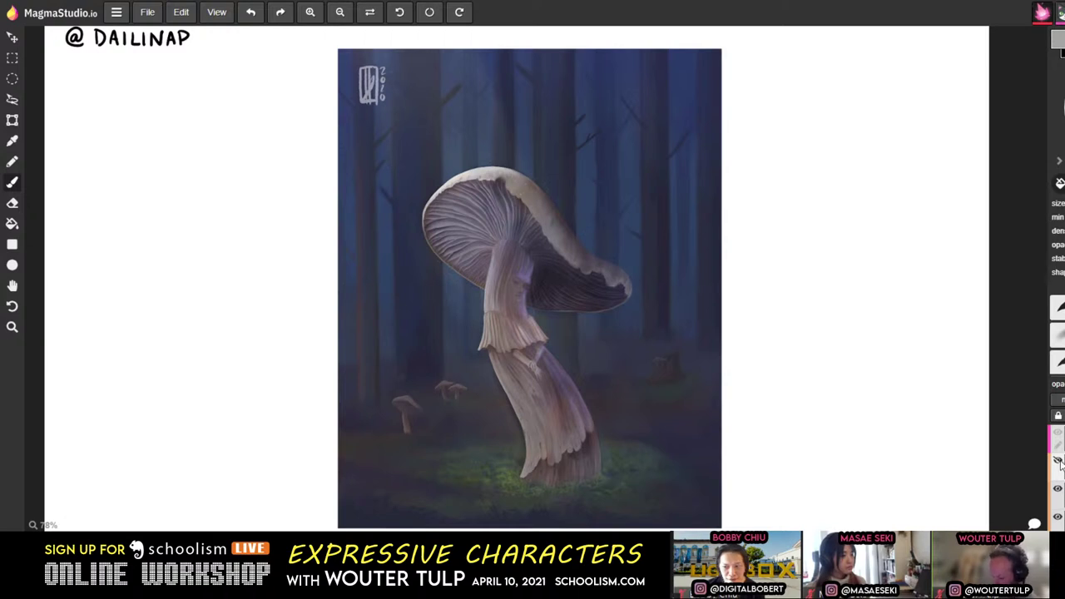
{"action": "left_click", "coordinate": [1059, 462]}
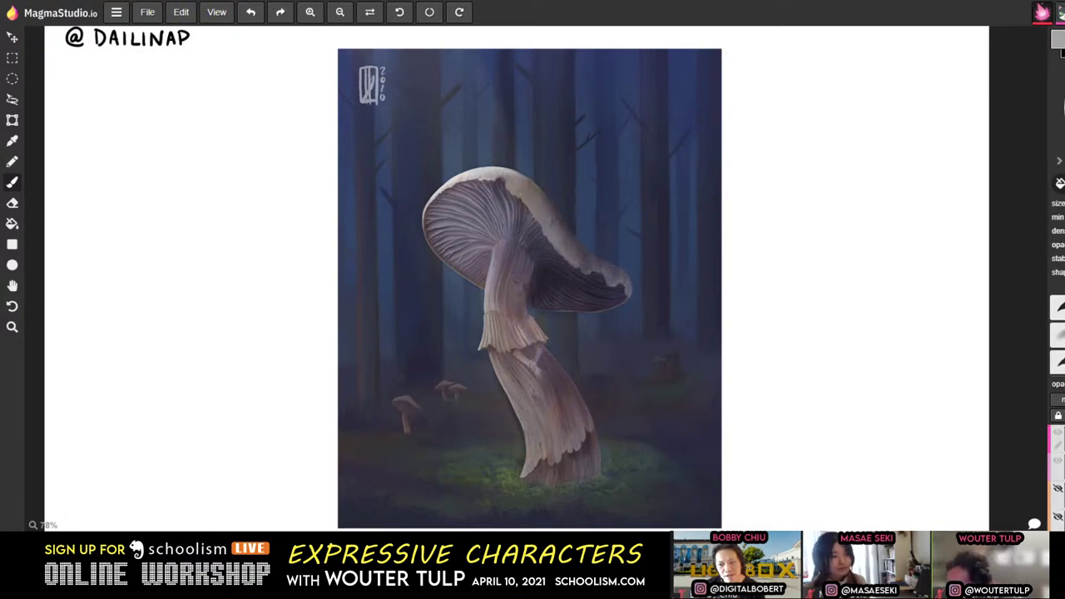
{"action": "left_click", "coordinate": [1058, 488]}
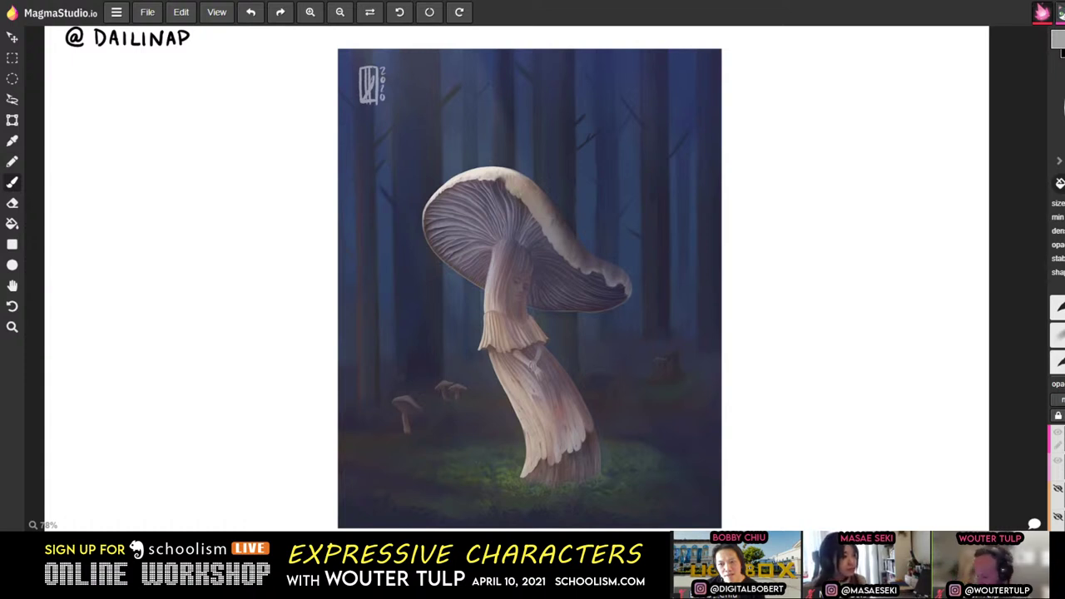
{"action": "left_click", "coordinate": [1030, 462]}
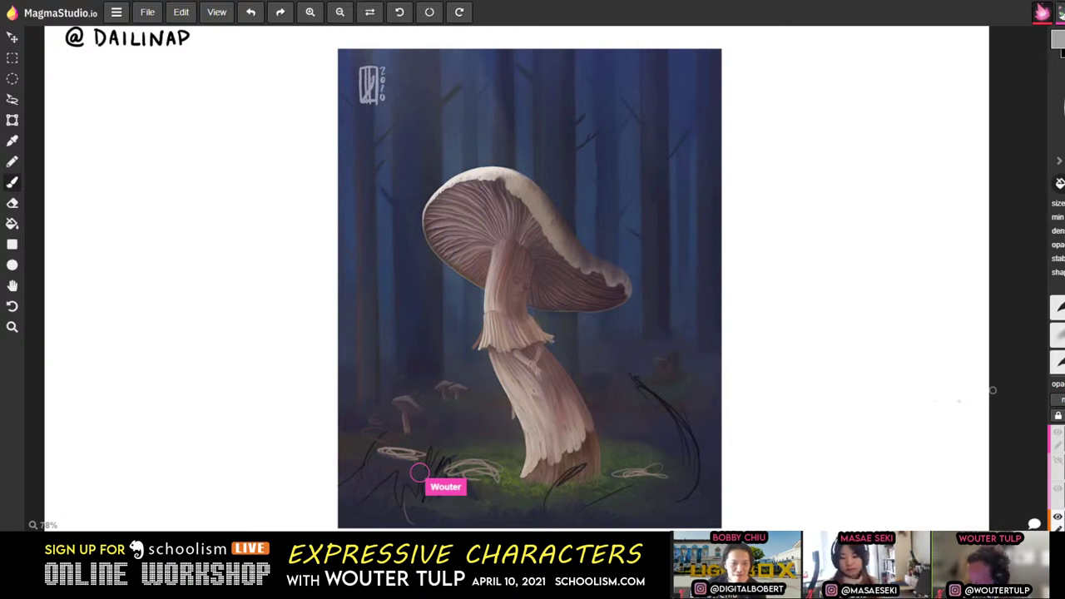
- Paint dark foreground foliage and ground shapes across both lower corners of the mushroom scene
{"action": "mouse_move", "coordinate": [419, 474]}
{"action": "left_mouse_down"}
{"action": "mouse_move", "coordinate": [355, 449]}
{"action": "mouse_move", "coordinate": [396, 432]}
{"action": "mouse_move", "coordinate": [353, 432]}
{"action": "mouse_move", "coordinate": [409, 454]}
{"action": "mouse_move", "coordinate": [350, 441]}
{"action": "mouse_move", "coordinate": [423, 488]}
{"action": "mouse_move", "coordinate": [362, 488]}
{"action": "mouse_move", "coordinate": [392, 500]}
{"action": "left_mouse_up"}
{"action": "mouse_move", "coordinate": [425, 443]}
{"action": "left_mouse_down"}
{"action": "mouse_move", "coordinate": [453, 453]}
{"action": "mouse_move", "coordinate": [354, 413]}
{"action": "mouse_move", "coordinate": [346, 518]}
{"action": "mouse_move", "coordinate": [352, 495]}
{"action": "left_mouse_up"}
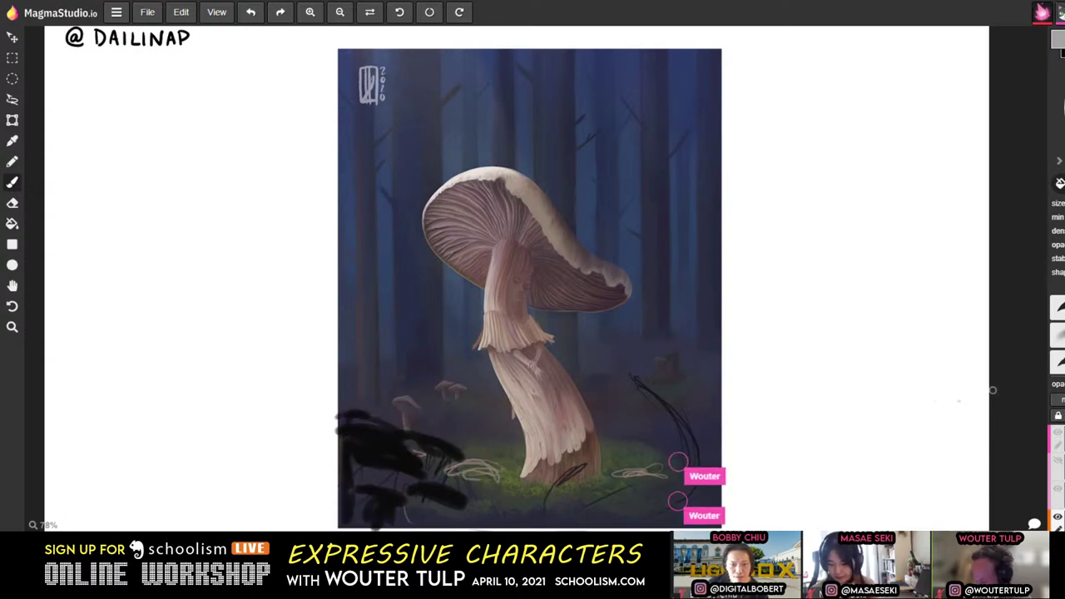
{"action": "mouse_move", "coordinate": [674, 463]}
{"action": "left_mouse_down"}
{"action": "mouse_move", "coordinate": [648, 381]}
{"action": "mouse_move", "coordinate": [687, 489]}
{"action": "mouse_move", "coordinate": [707, 453]}
{"action": "mouse_move", "coordinate": [709, 489]}
{"action": "mouse_move", "coordinate": [710, 457]}
{"action": "left_mouse_up"}
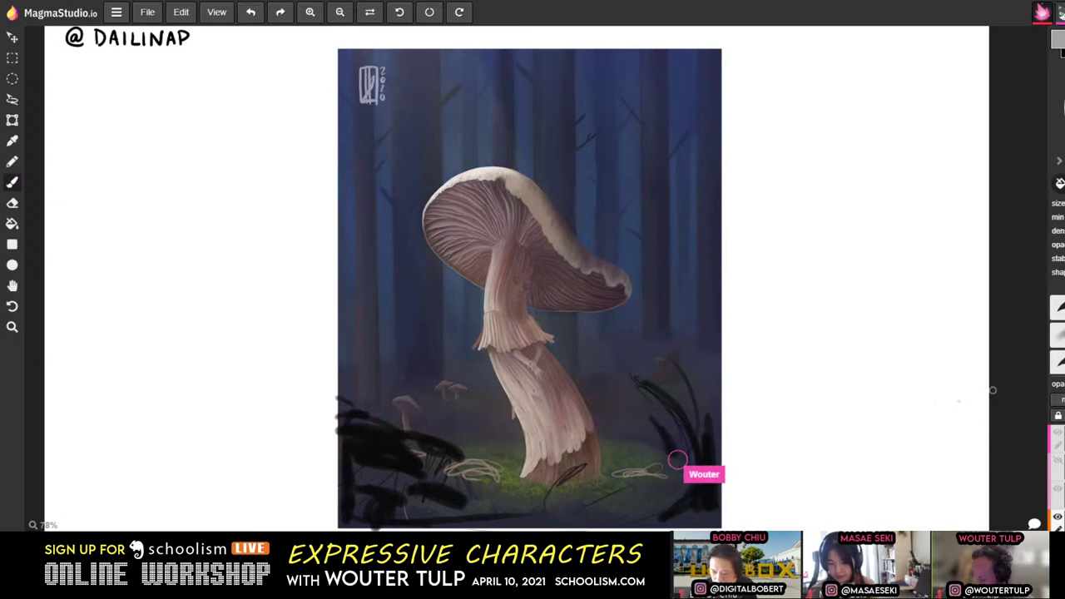
{"action": "mouse_move", "coordinate": [677, 459]}
{"action": "left_mouse_down"}
{"action": "mouse_move", "coordinate": [650, 498]}
{"action": "mouse_move", "coordinate": [656, 487]}
{"action": "mouse_move", "coordinate": [616, 503]}
{"action": "mouse_move", "coordinate": [656, 502]}
{"action": "mouse_move", "coordinate": [614, 490]}
{"action": "mouse_move", "coordinate": [633, 482]}
{"action": "mouse_move", "coordinate": [611, 498]}
{"action": "left_mouse_up"}
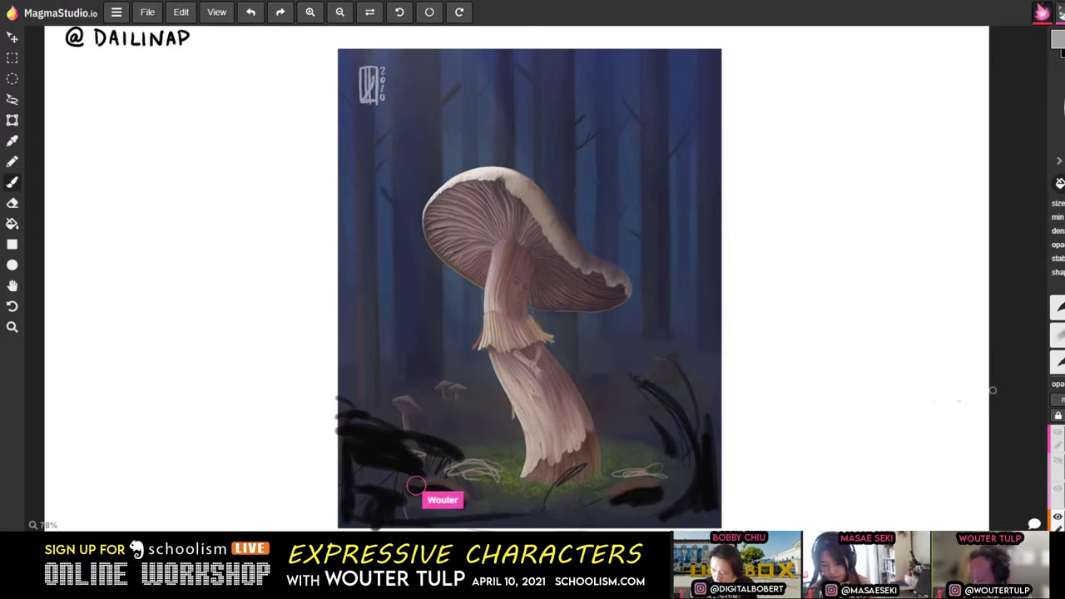
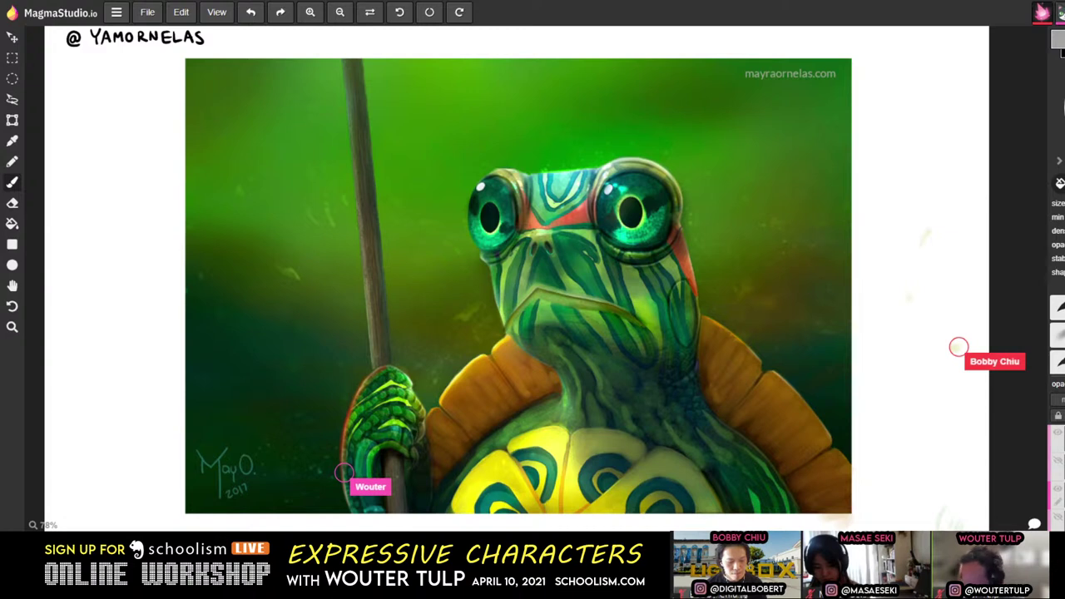
- Paint a red rim along the outer edge of the turtle's hand gripping the staff
{"action": "mouse_move", "coordinate": [414, 384]}
{"action": "left_mouse_down"}
{"action": "mouse_move", "coordinate": [382, 365]}
{"action": "mouse_move", "coordinate": [354, 396]}
{"action": "mouse_move", "coordinate": [341, 450]}
{"action": "left_mouse_up"}
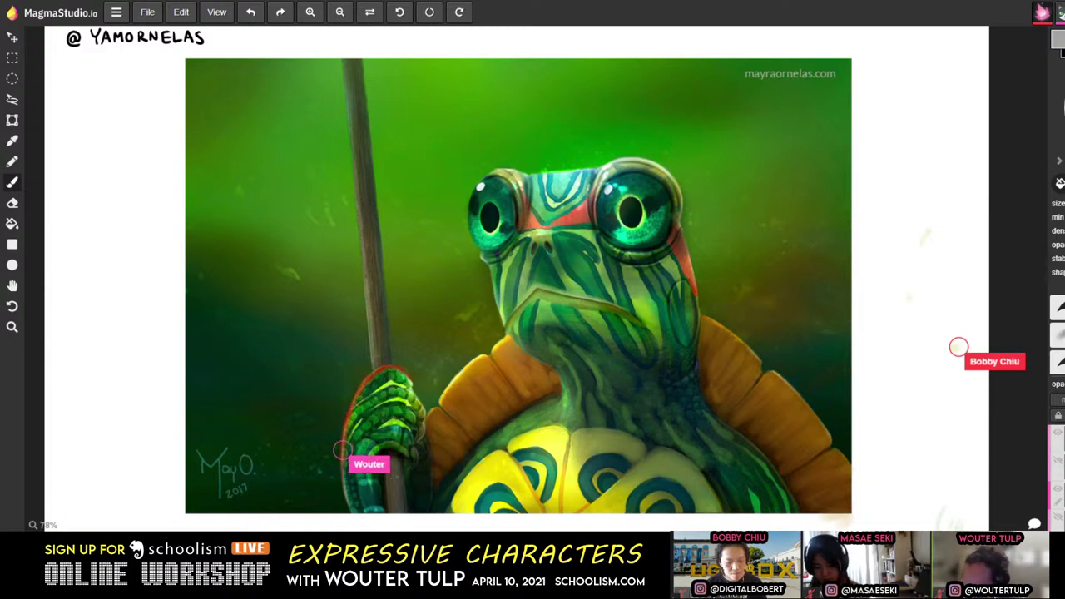